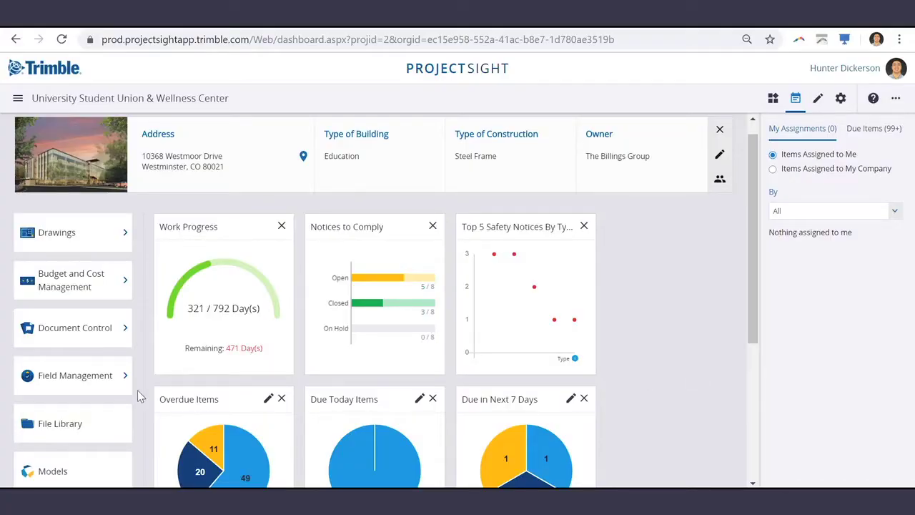
- Open the project's Punch Items list from Field Management
mouse_move(131, 386)
scroll(196, 385, down, 1)
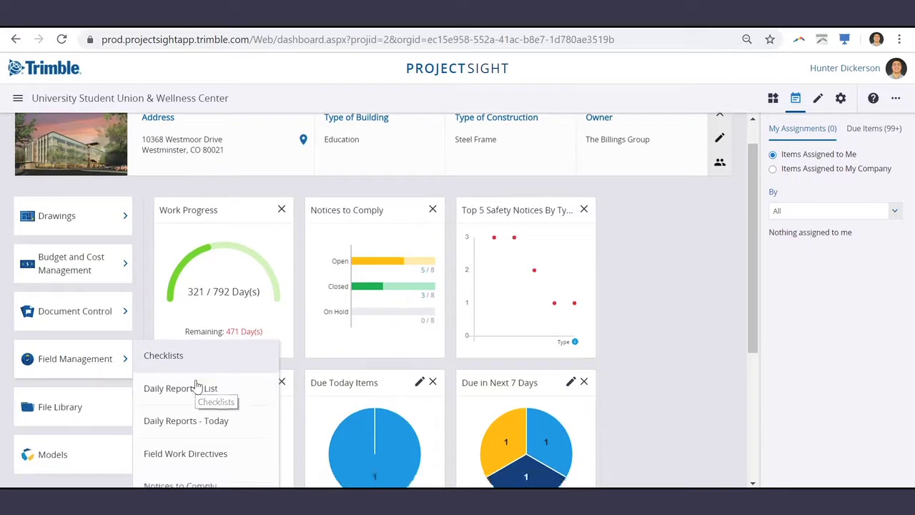
scroll(196, 386, down, 1)
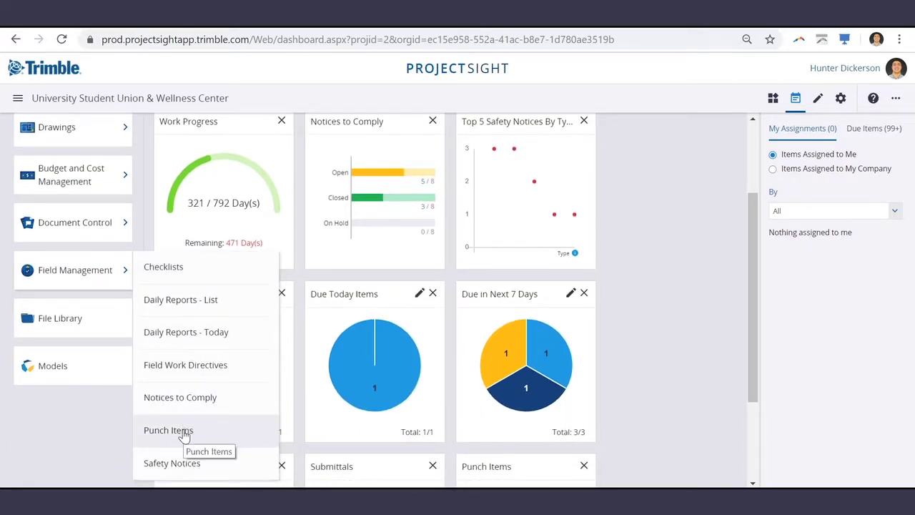
click(169, 430)
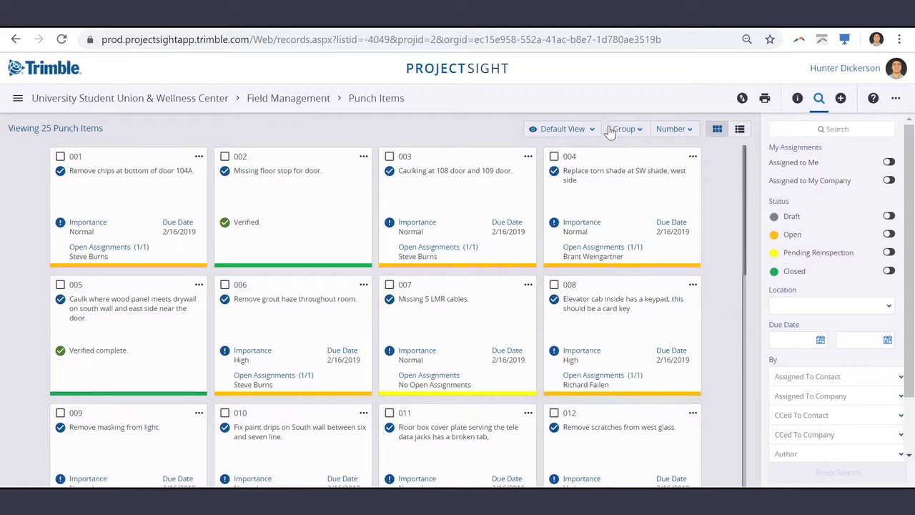
- Group the punch items by Type and look through the resulting groups
click(633, 132)
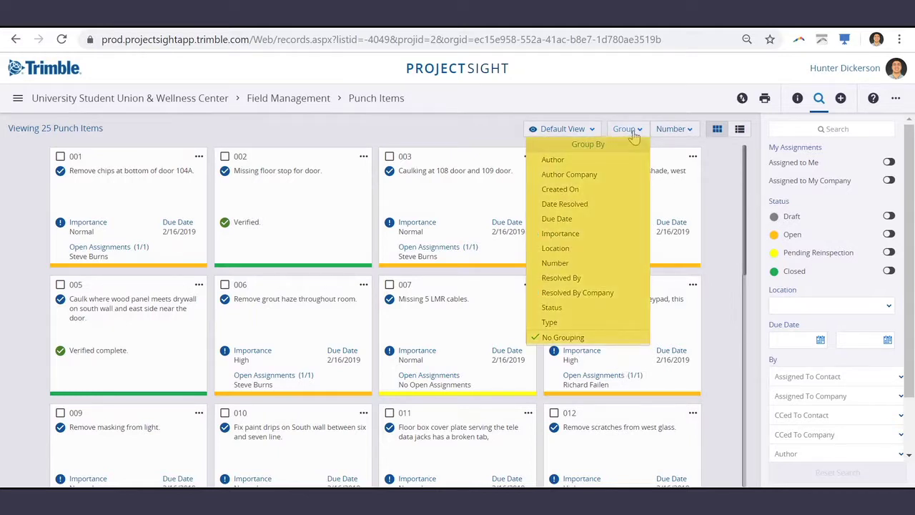
click(552, 324)
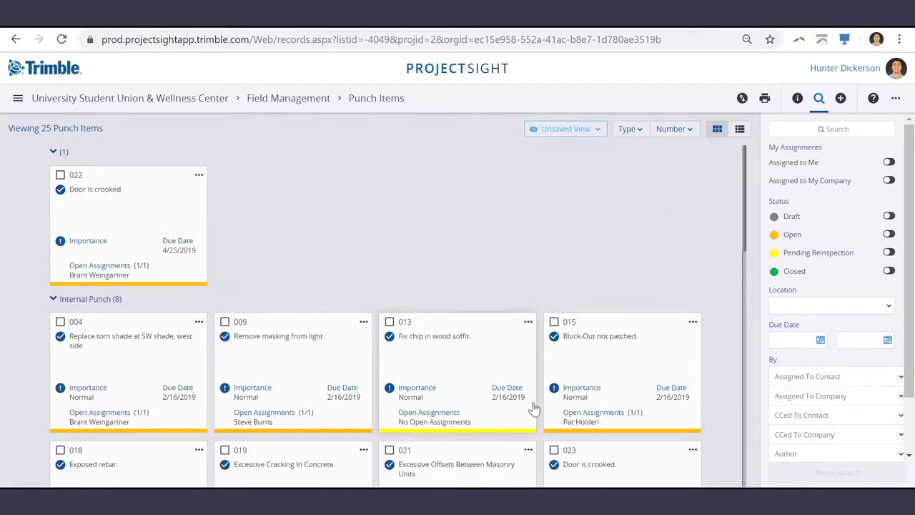
scroll(400, 268, down, 3)
scroll(401, 268, down, 1)
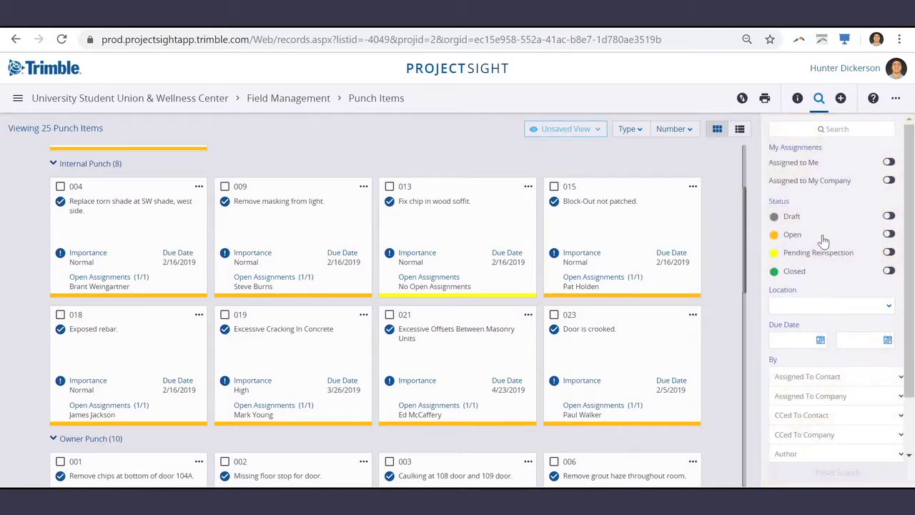
- Filter the punch items to the Open status and look through the remaining cards
click(889, 235)
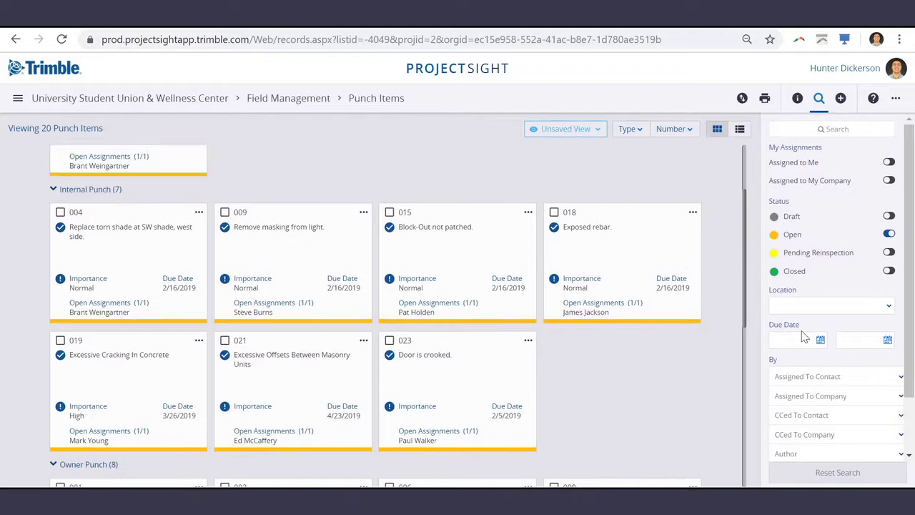
scroll(558, 325, down, 3)
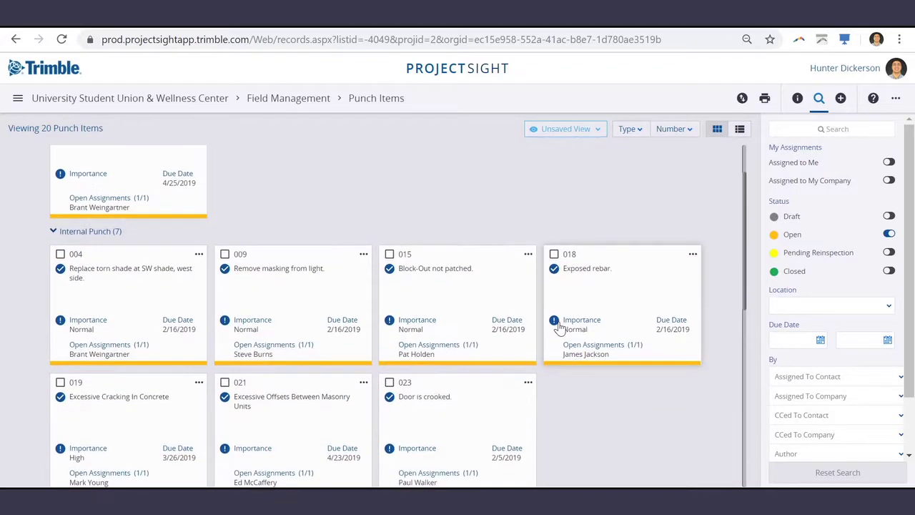
scroll(565, 318, down, 1)
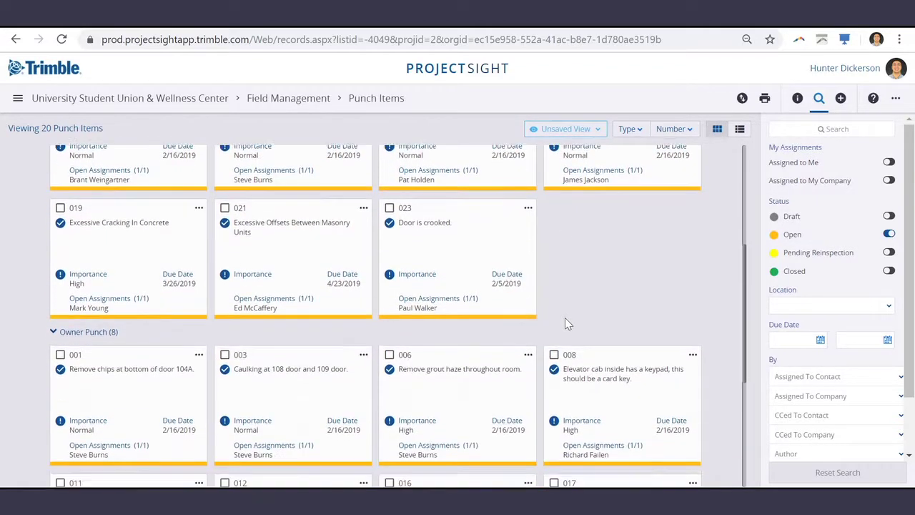
scroll(565, 316, up, 3)
scroll(565, 317, up, 2)
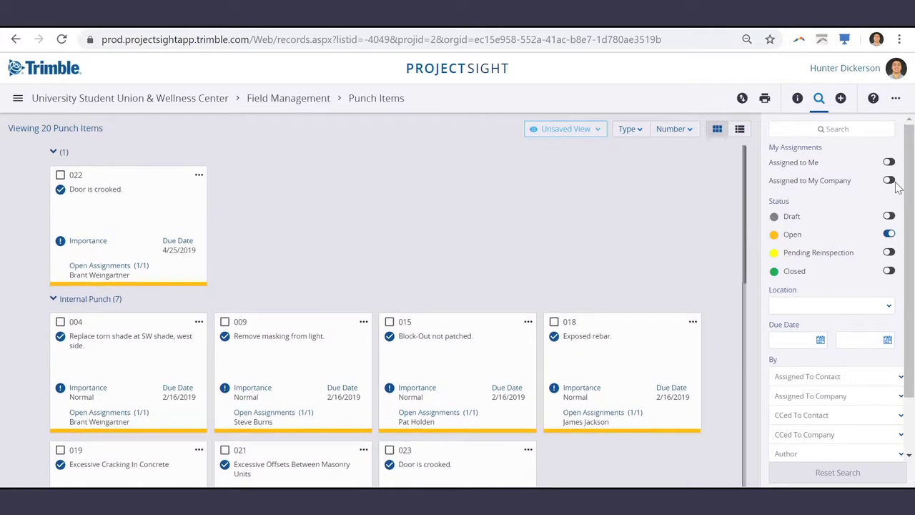
- Start a new punch item with status Open, type Internal Punch and importance Normal
click(842, 105)
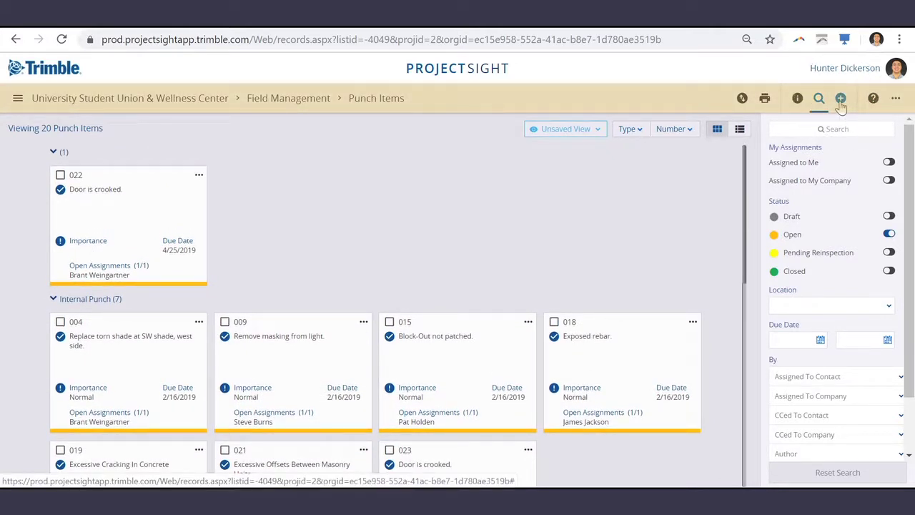
click(841, 100)
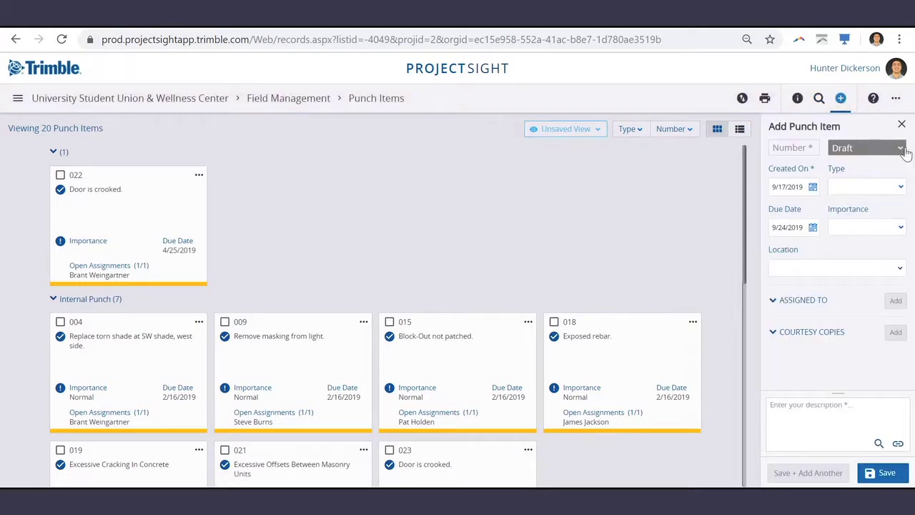
click(901, 157)
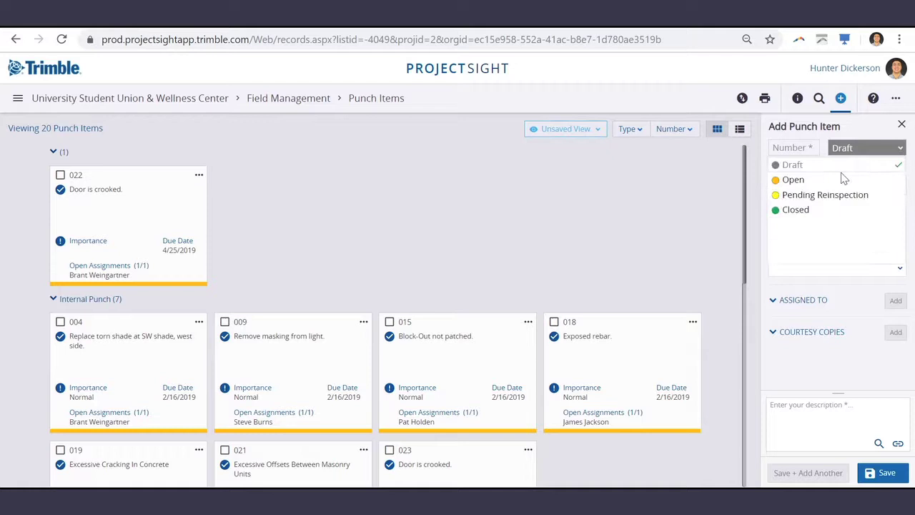
click(831, 180)
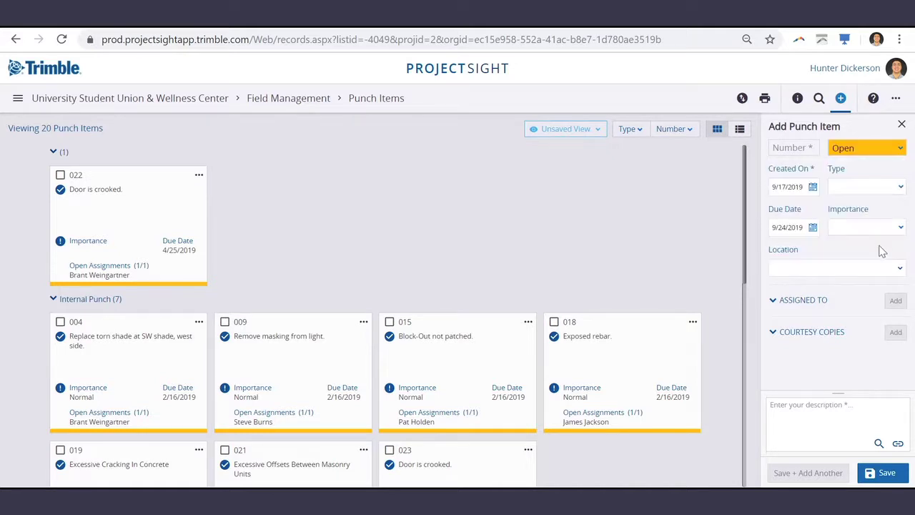
click(904, 191)
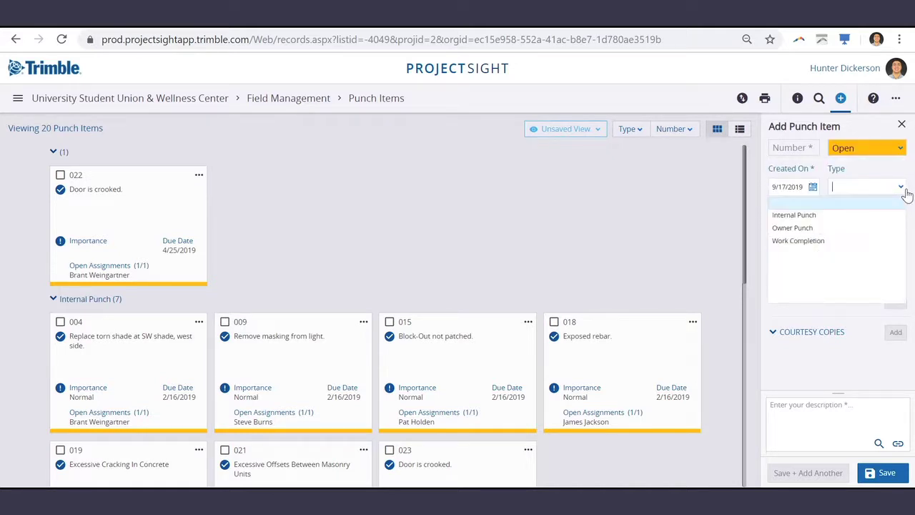
click(877, 214)
click(894, 229)
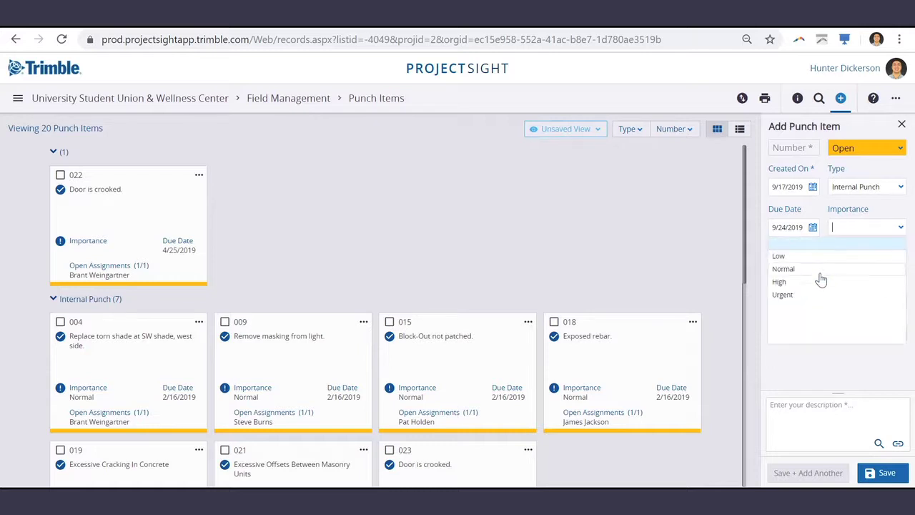
click(815, 269)
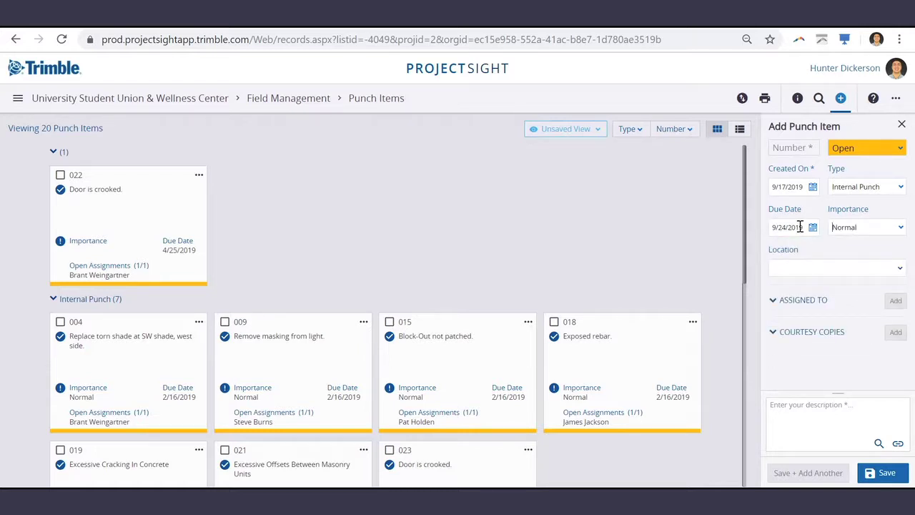
- Set the new punch item's location to Exterior > North Half Site
click(897, 269)
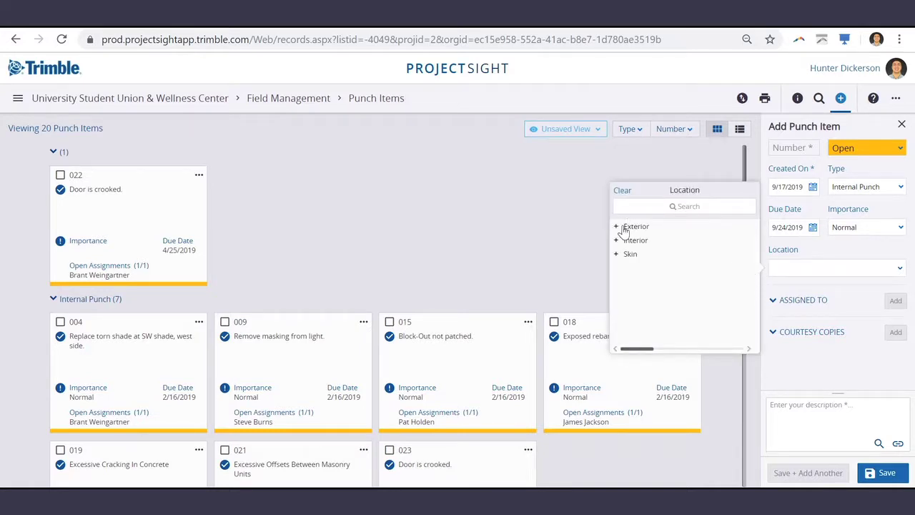
click(616, 226)
click(667, 242)
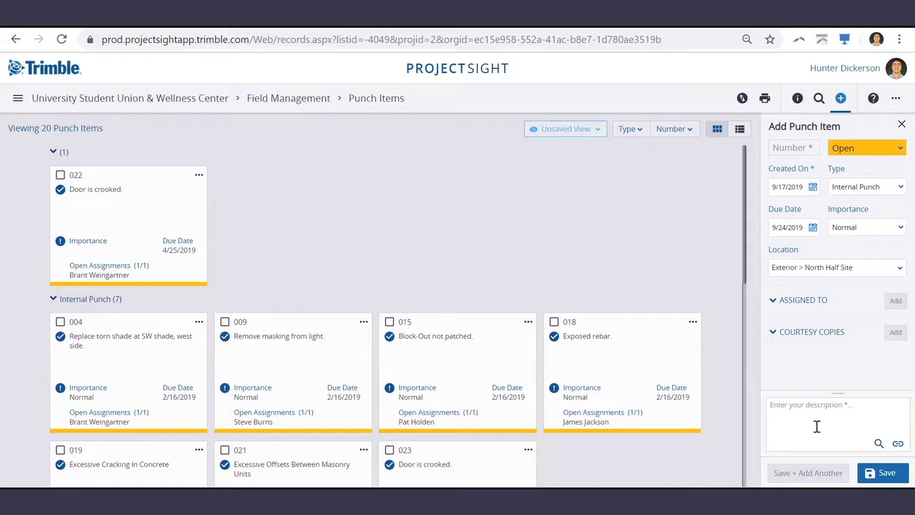
- Fill the description with the 03 41 00 typical condition Cracking Present In Structural Precast, and discard the unsaved punch item
click(898, 443)
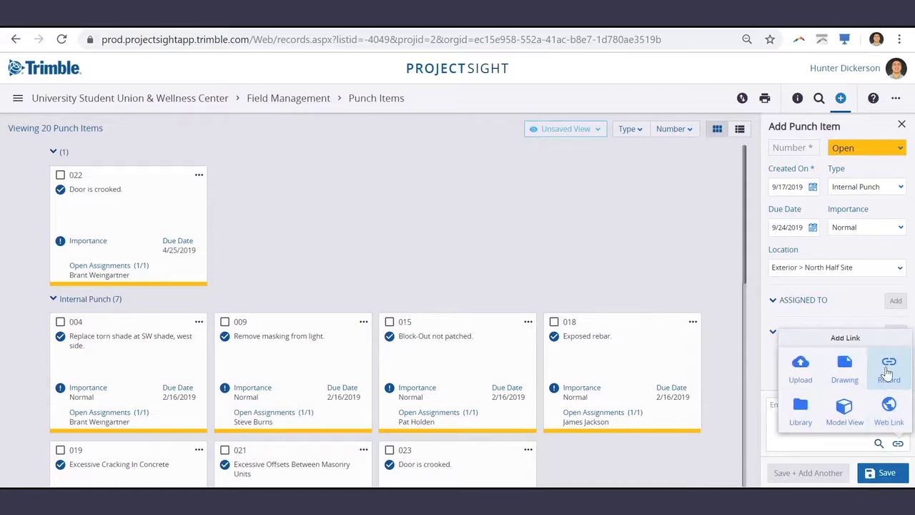
click(834, 315)
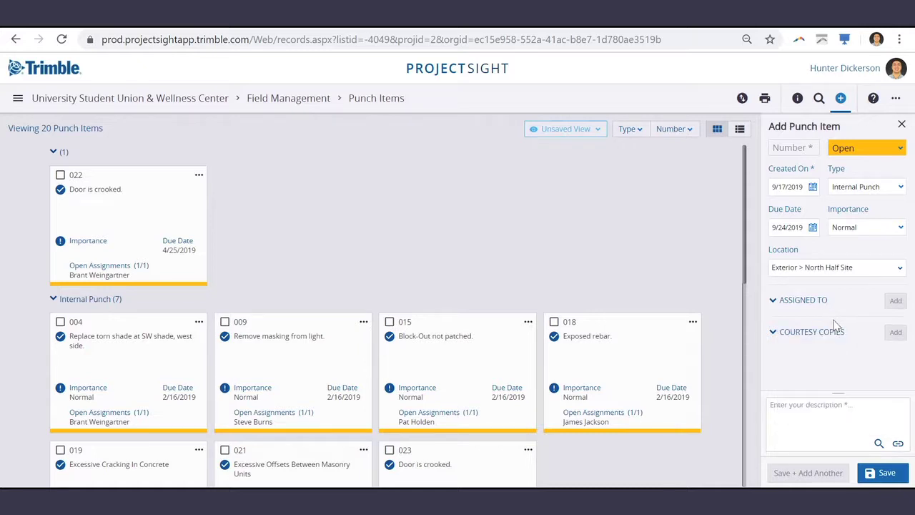
click(879, 444)
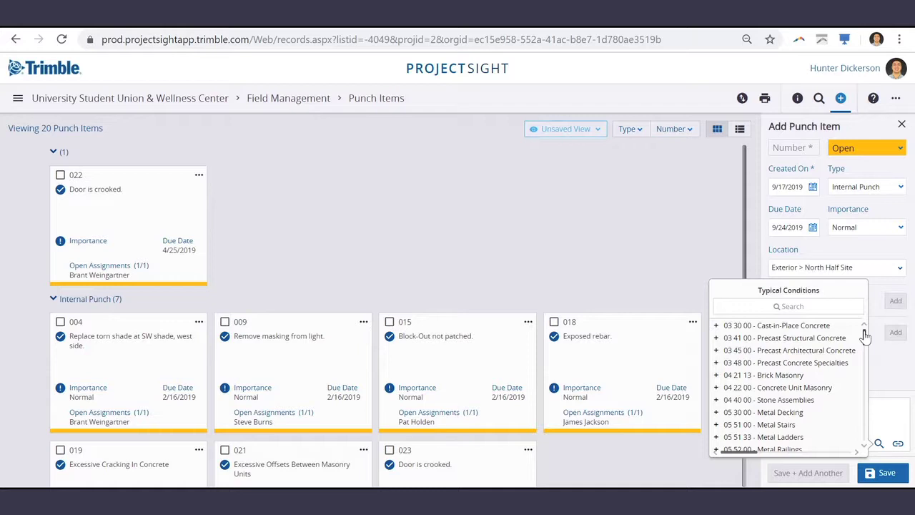
click(716, 327)
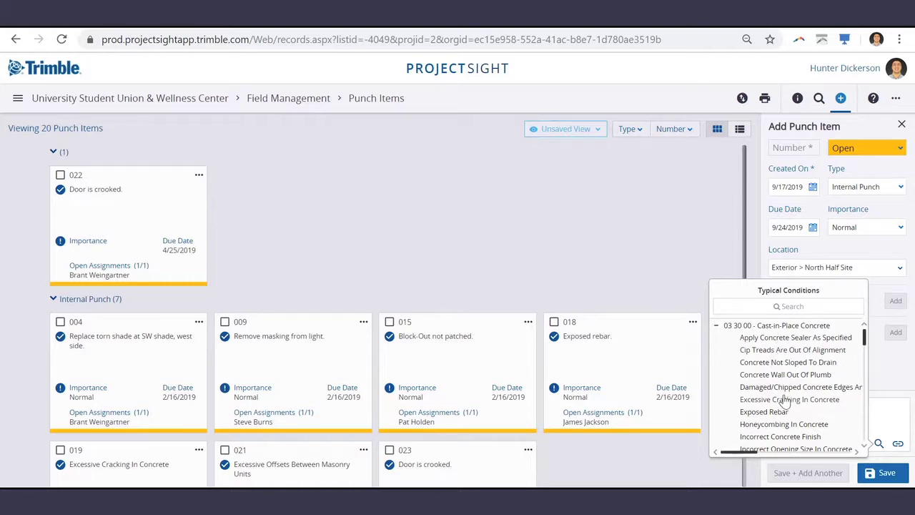
scroll(787, 400, down, 8)
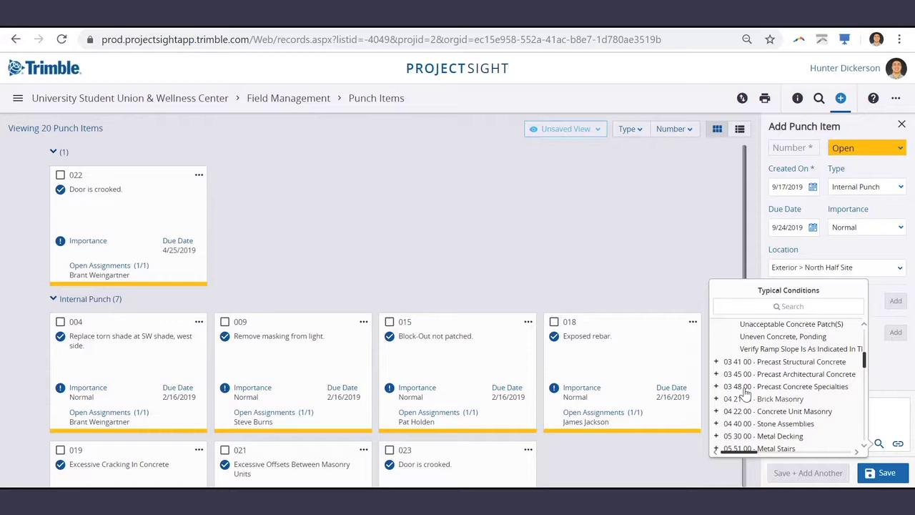
click(716, 362)
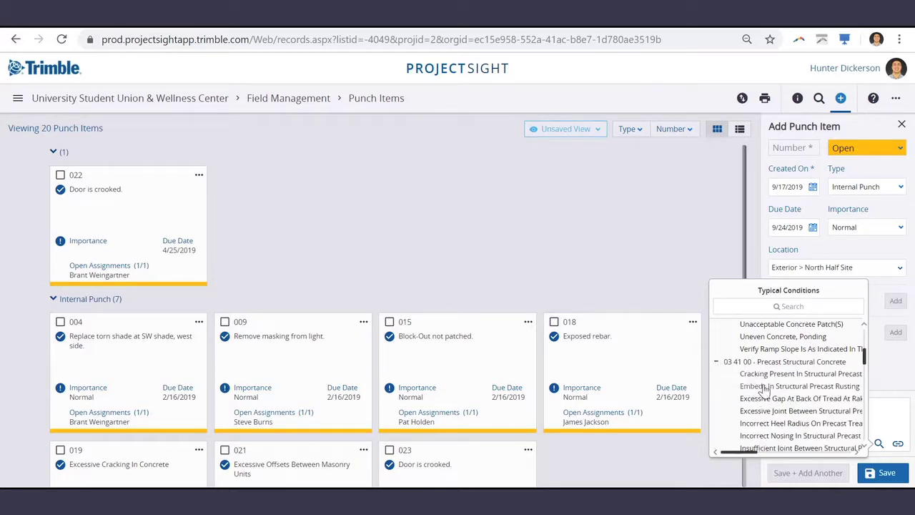
click(781, 374)
click(902, 124)
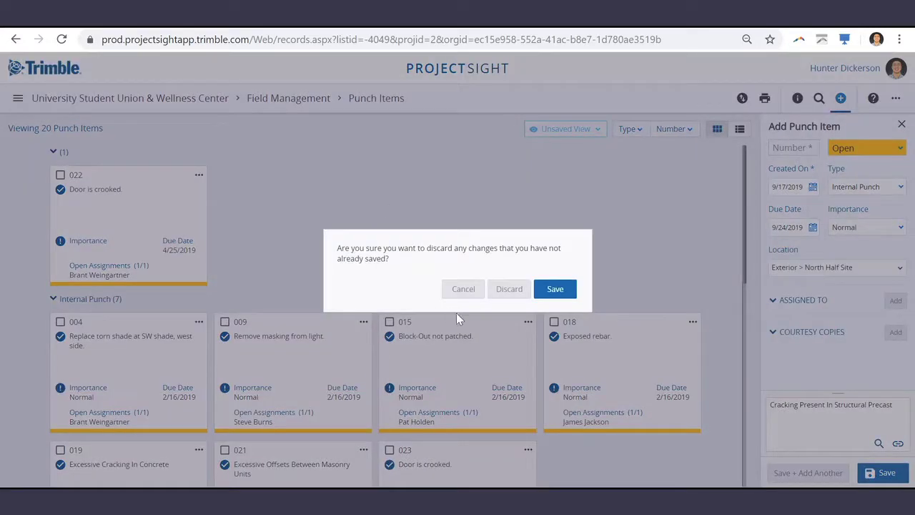
click(509, 289)
- Open Owner Punch item 001, about the chips at door 104A, and expand it to its full form
scroll(437, 186, down, 4)
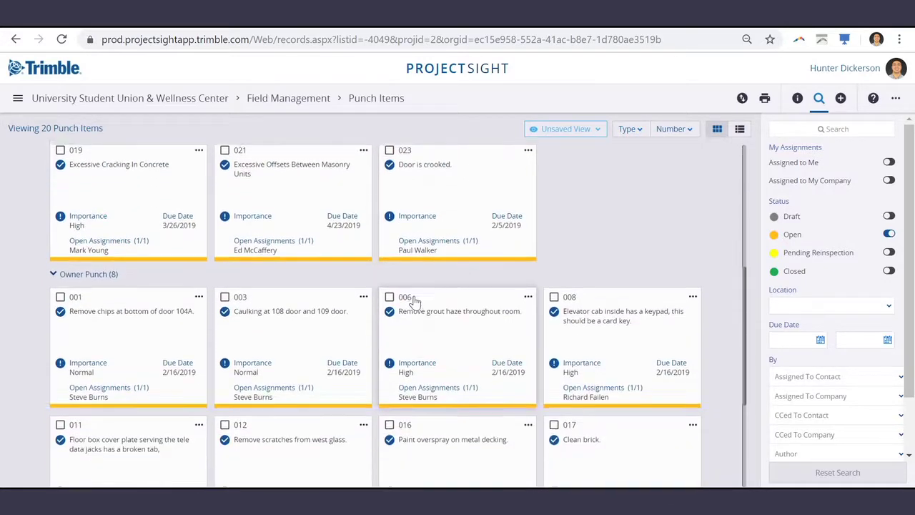
scroll(414, 301, down, 1)
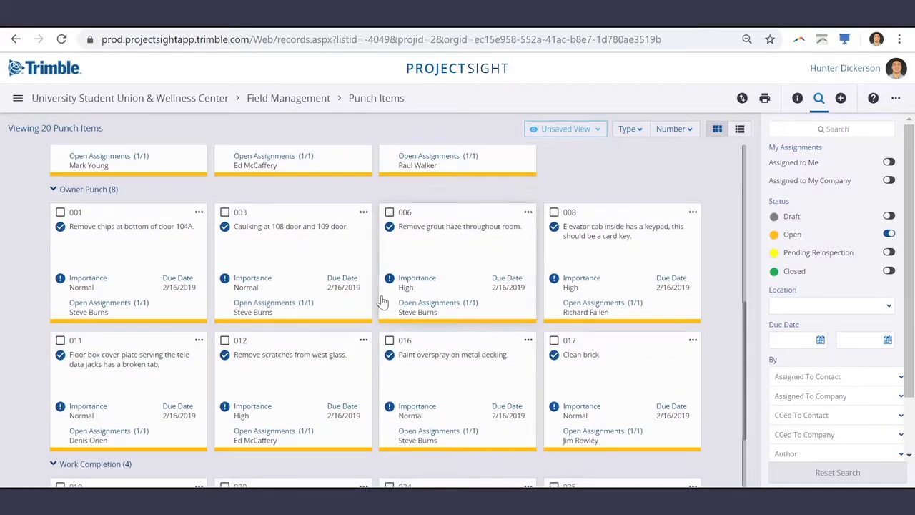
click(141, 264)
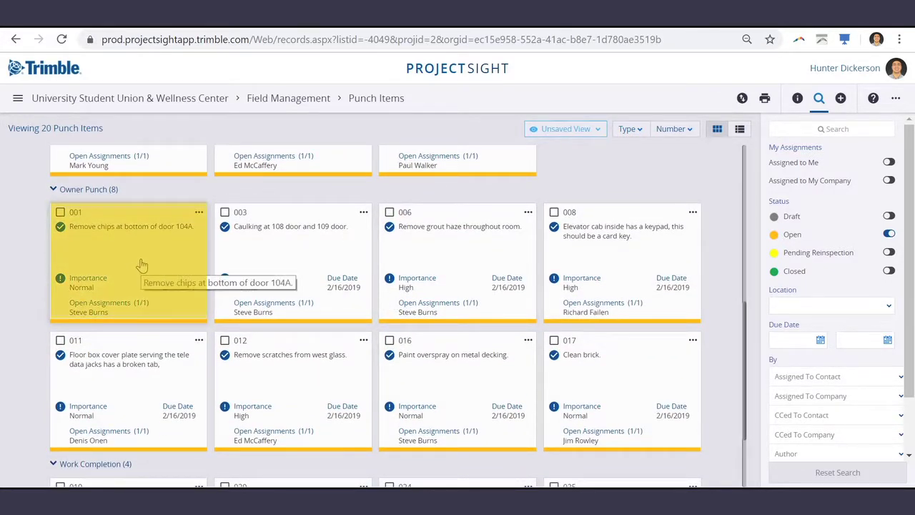
click(141, 265)
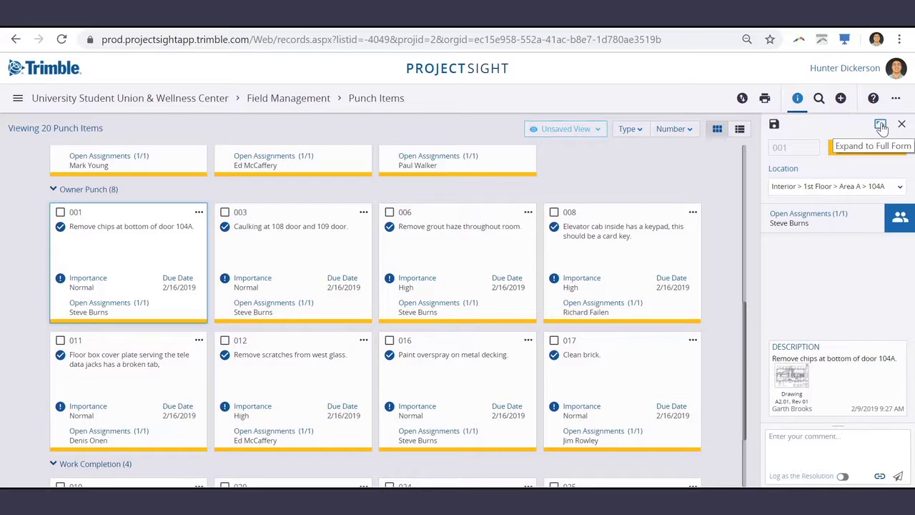
click(881, 125)
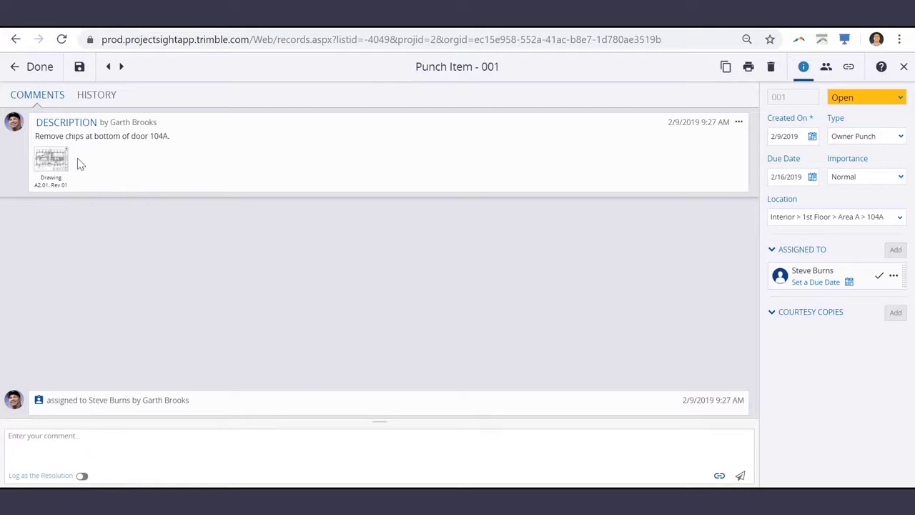
- View drawing A2.01 attached to punch item 001 through its description and its links
click(46, 172)
click(850, 70)
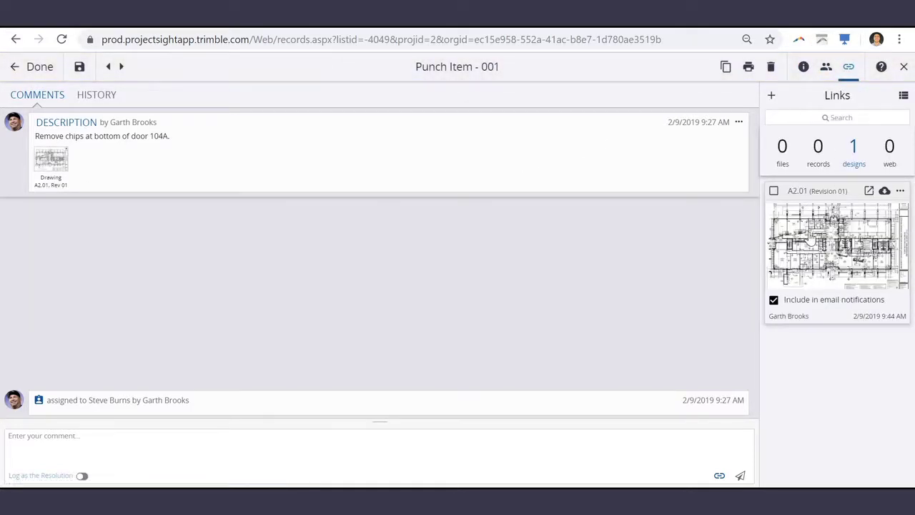
click(848, 221)
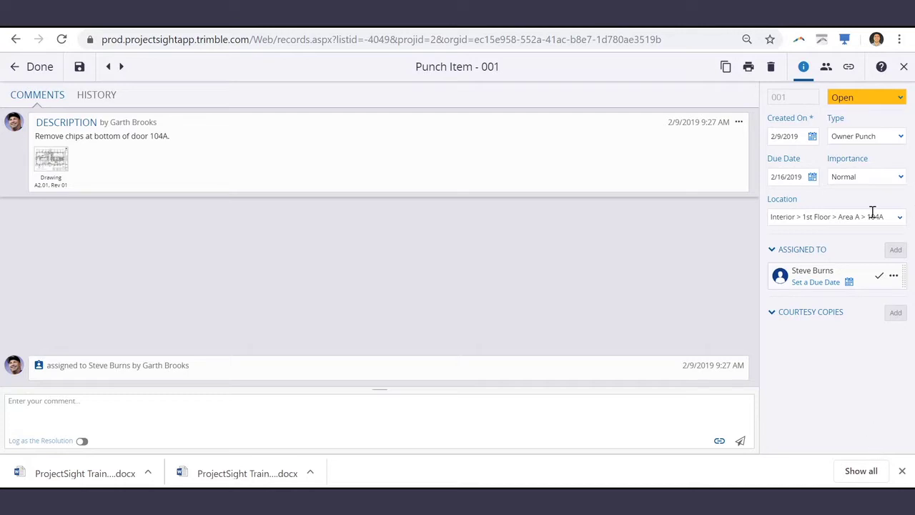
- Open the status choices of punch item 001
click(902, 98)
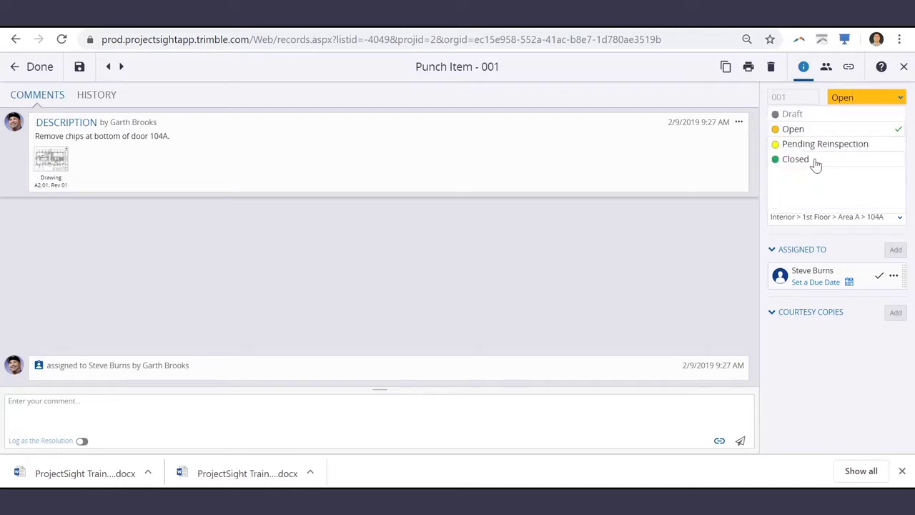